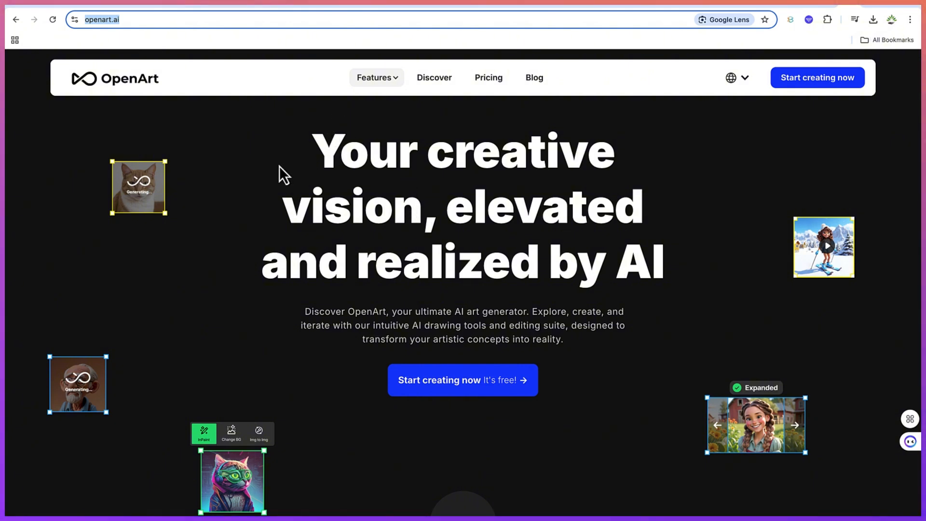
- Check the full openart.ai address in the browser's address bar
click(181, 19)
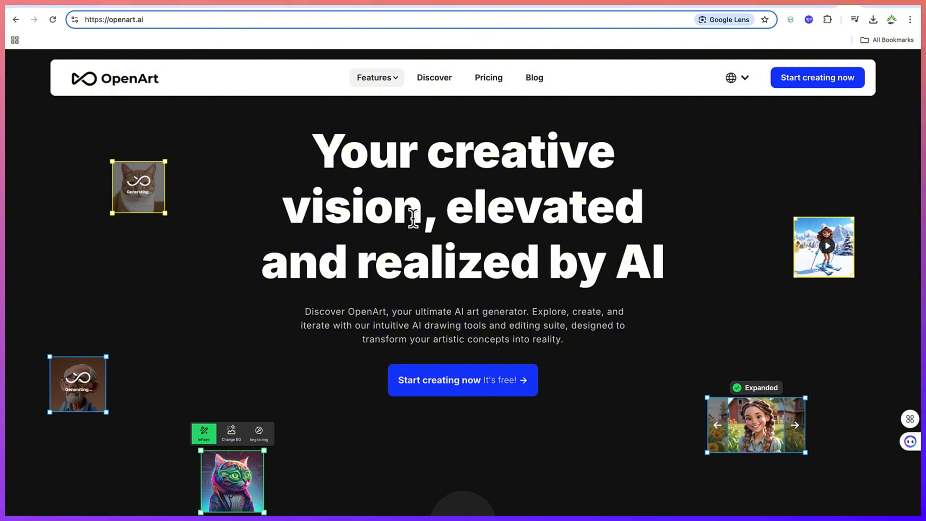
- Start creating from the landing page, step through the onboarding tour, and dismiss the welcome message
click(808, 82)
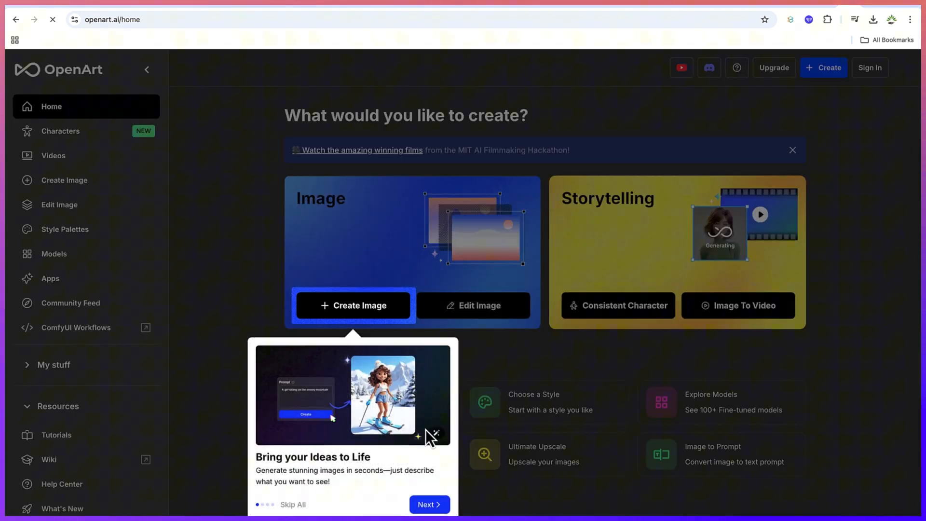
click(427, 504)
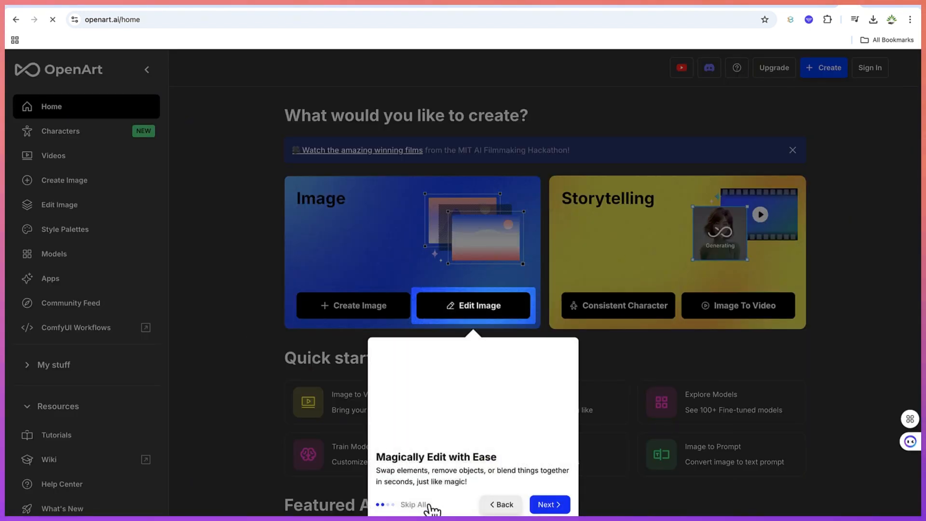
click(550, 504)
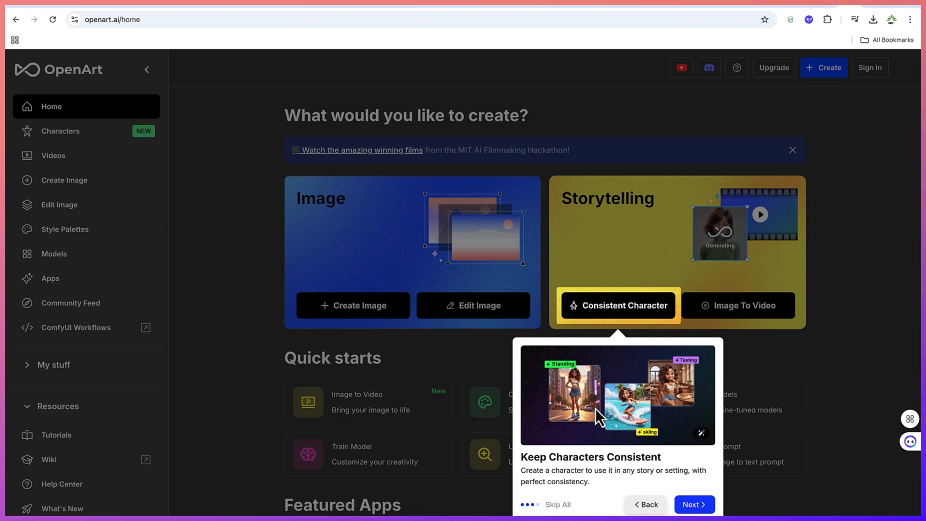
click(694, 502)
click(821, 504)
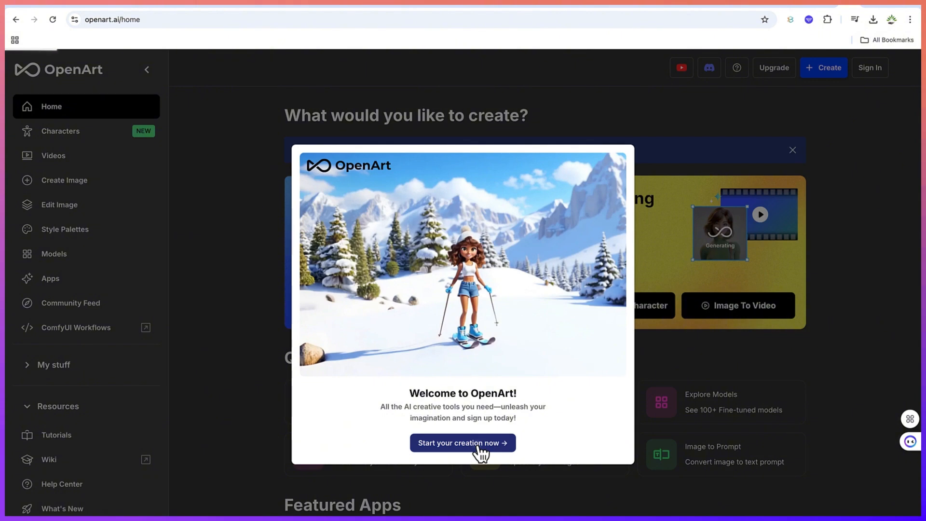
click(480, 448)
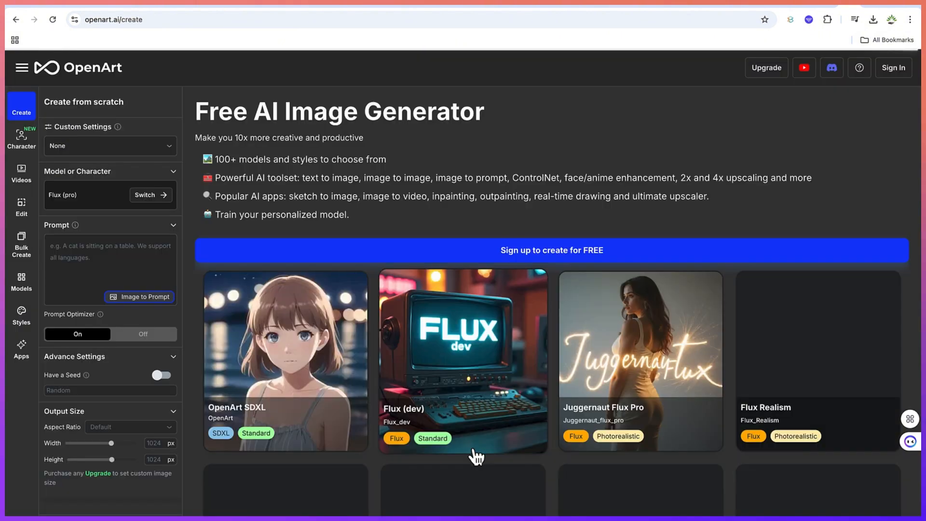
- Start with the Flux (dev) model, skip the model-choice and prompt-assistant tips, then open Apps
click(474, 450)
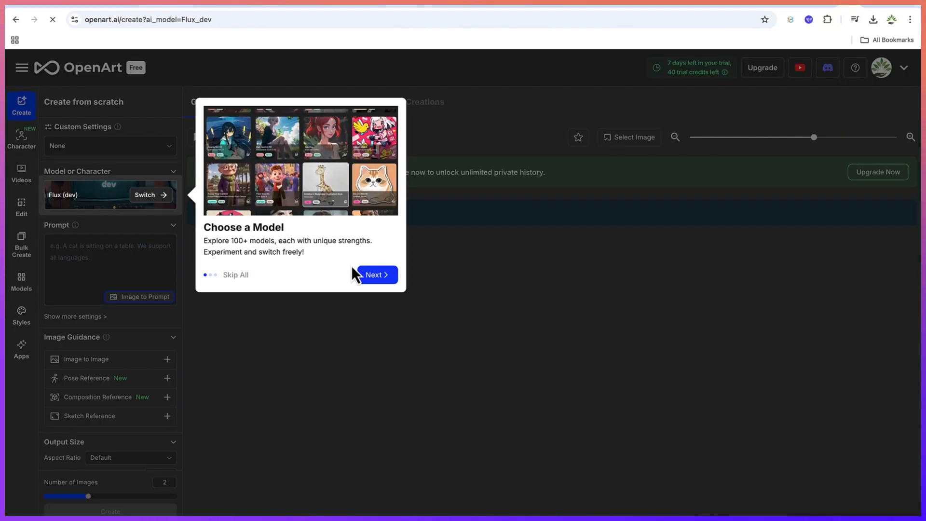
click(370, 276)
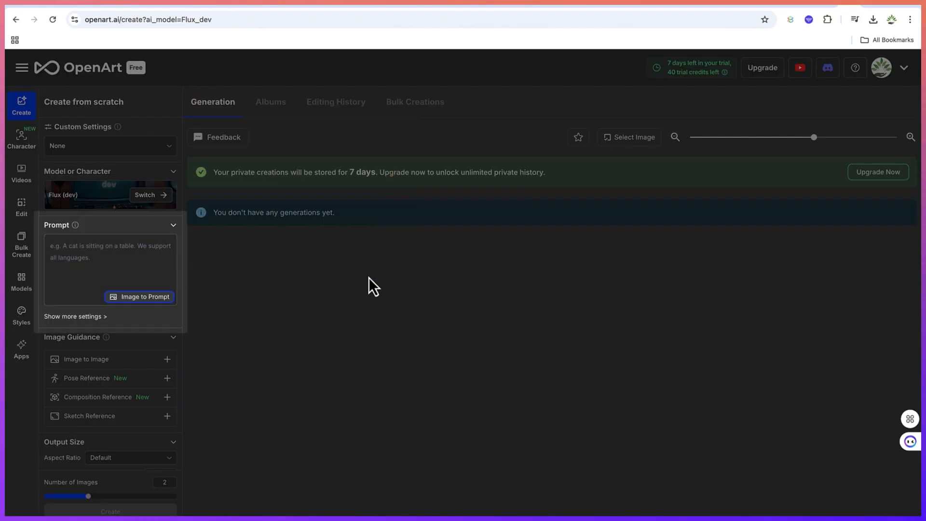
click(186, 502)
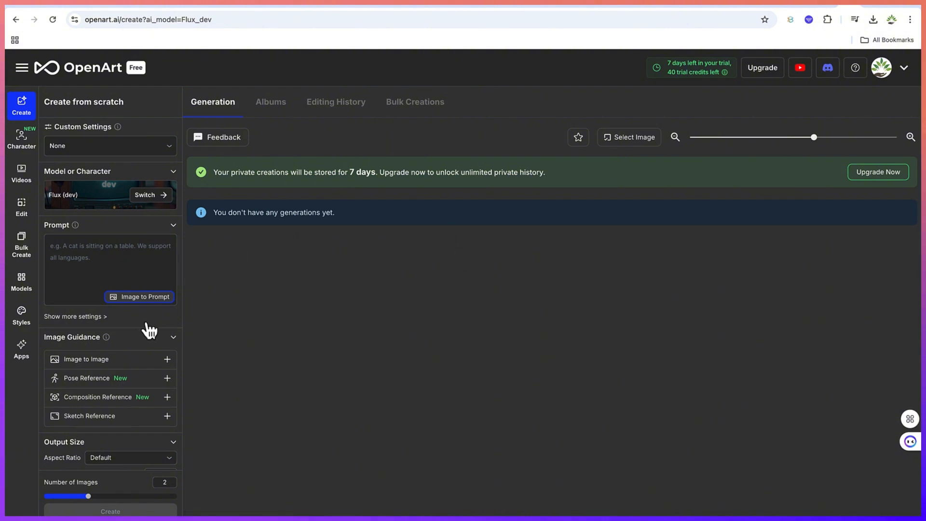
click(22, 354)
- Browse the Apps gallery and open Sketch to image under Creative Concepts
scroll(186, 392, down, 2)
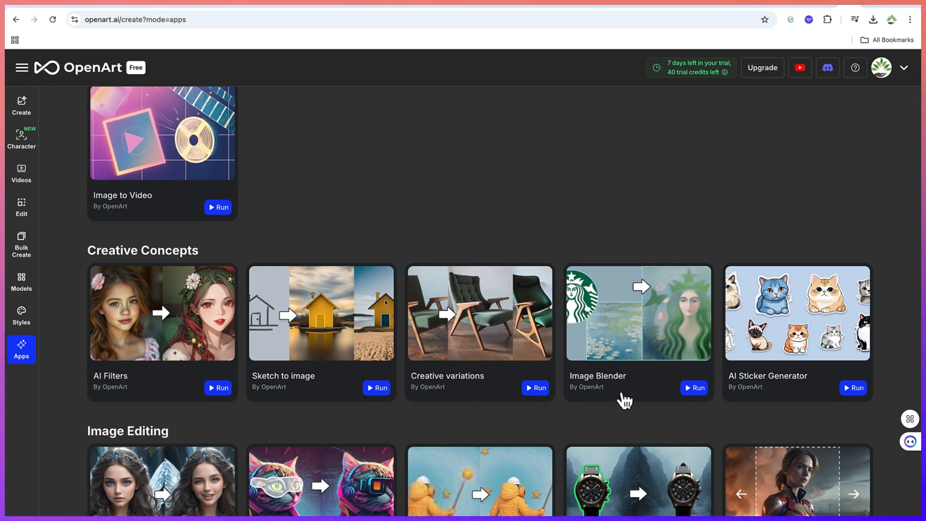
scroll(769, 399, down, 3)
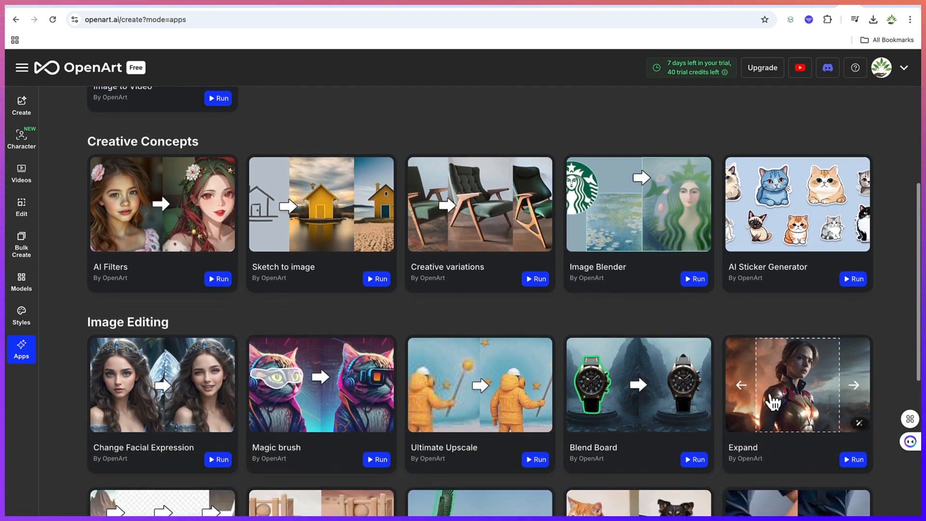
scroll(772, 400, down, 3)
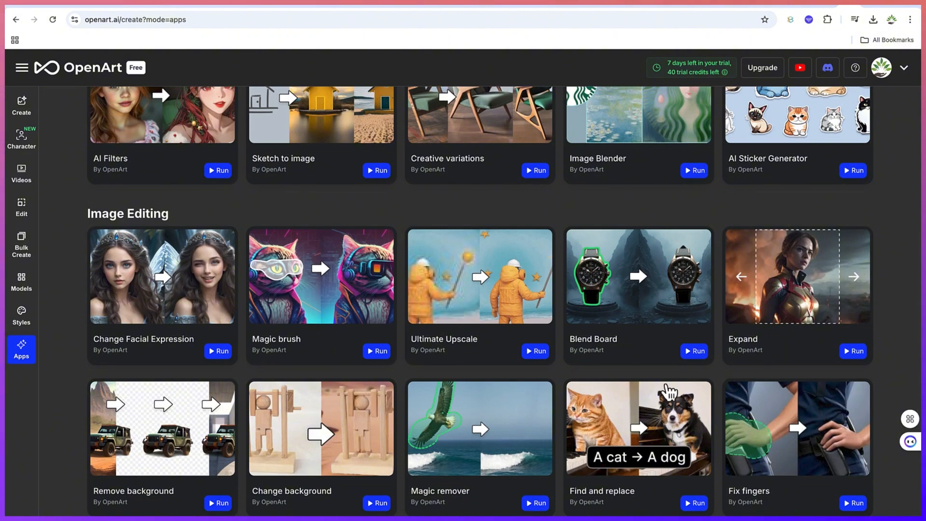
scroll(620, 373, down, 2)
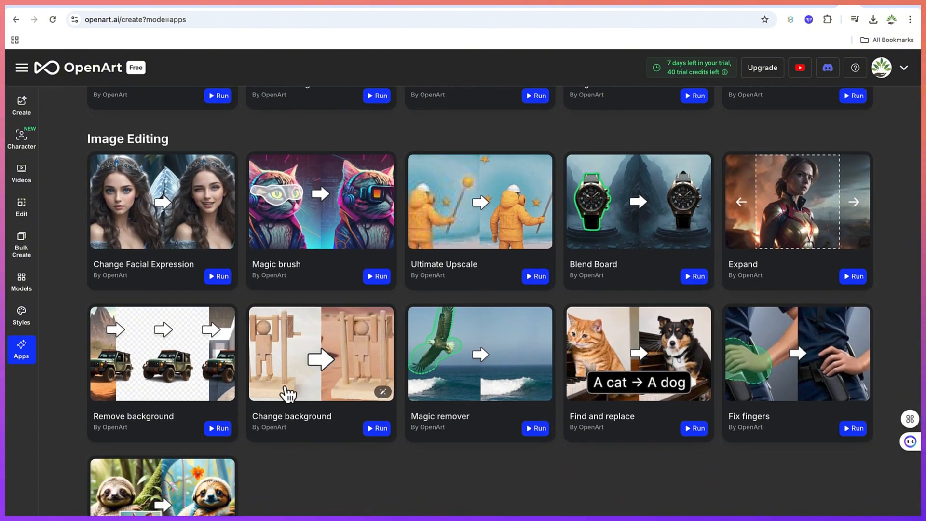
scroll(609, 448, down, 3)
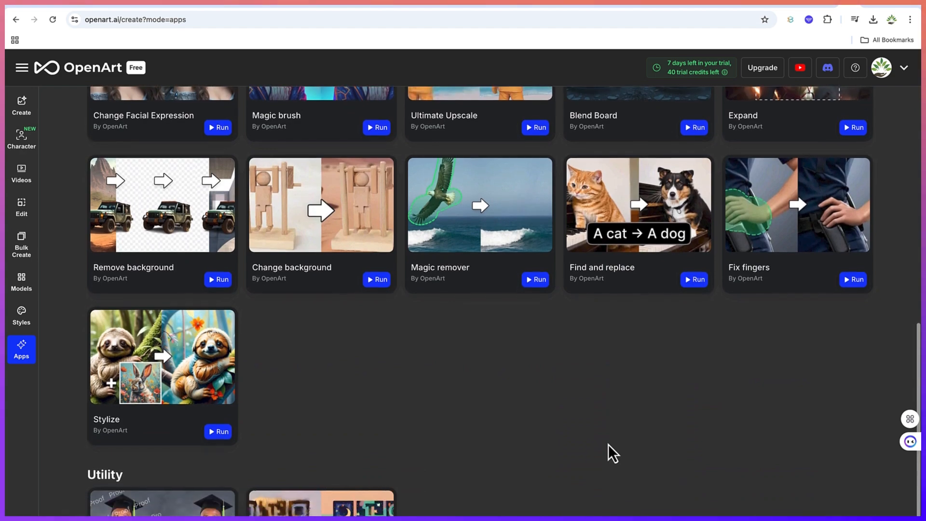
scroll(609, 448, up, 7)
scroll(609, 444, up, 4)
scroll(610, 450, down, 1)
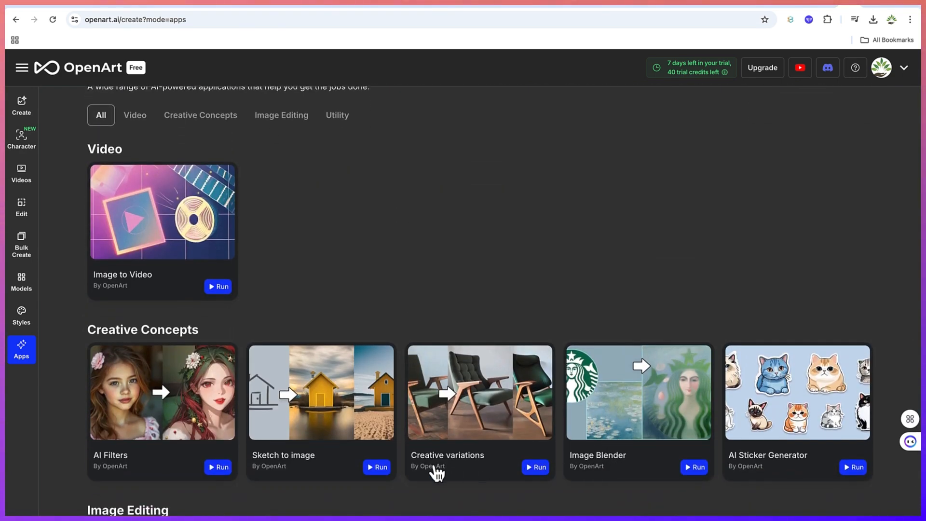
click(316, 412)
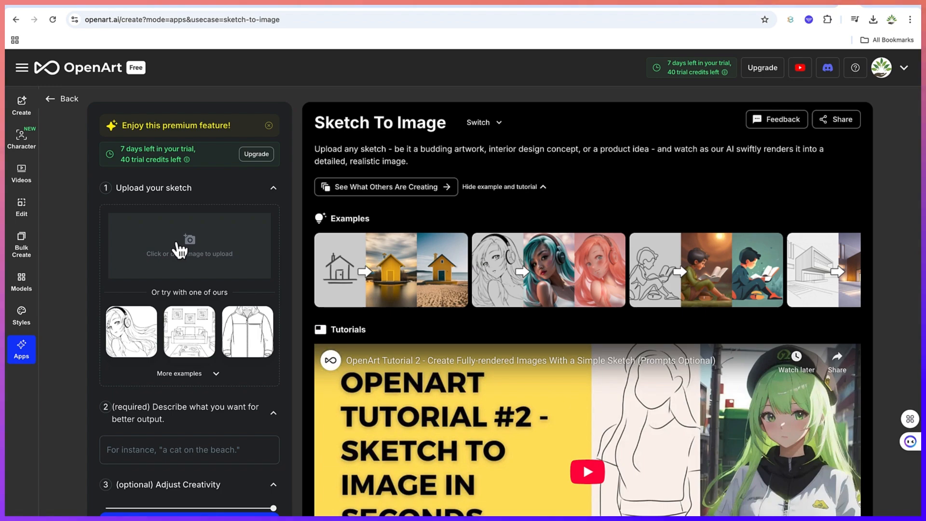
- Upload the first JPG sketch from the Sketch to Image OpenArt AI folder
click(201, 256)
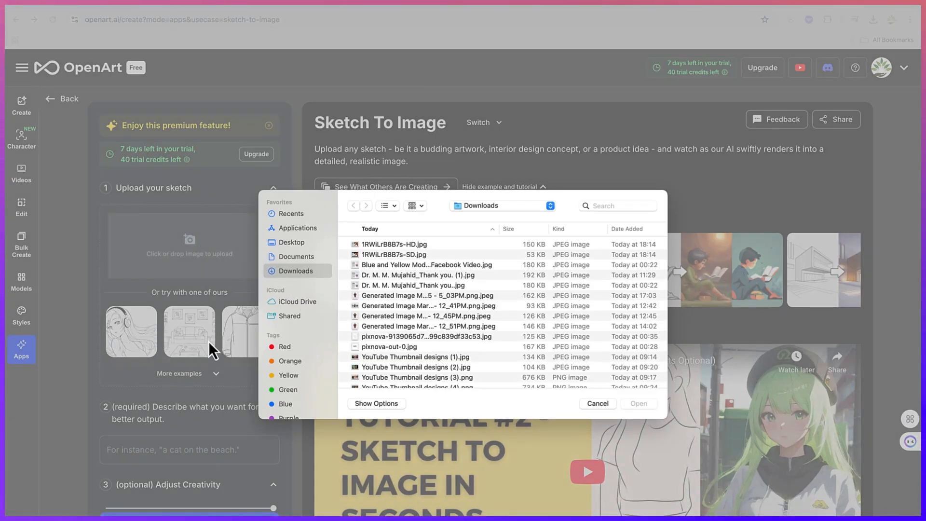
click(500, 207)
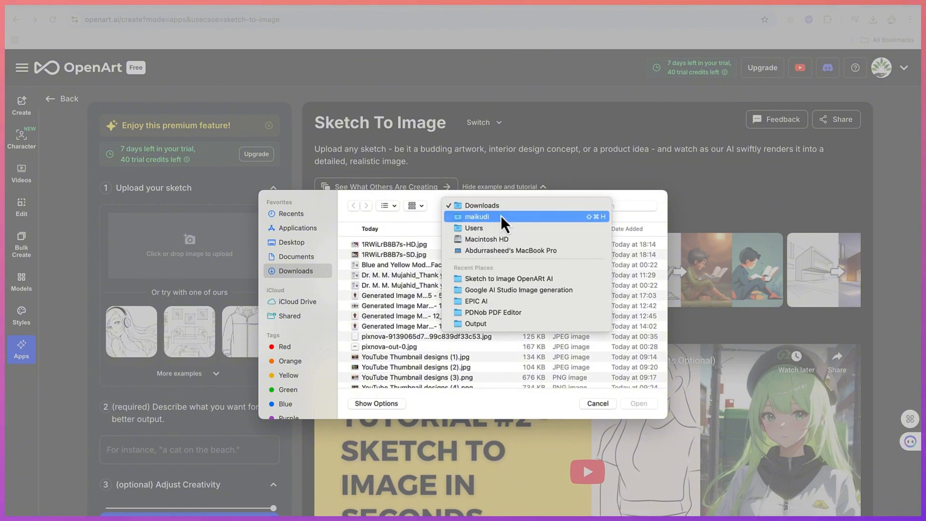
click(510, 277)
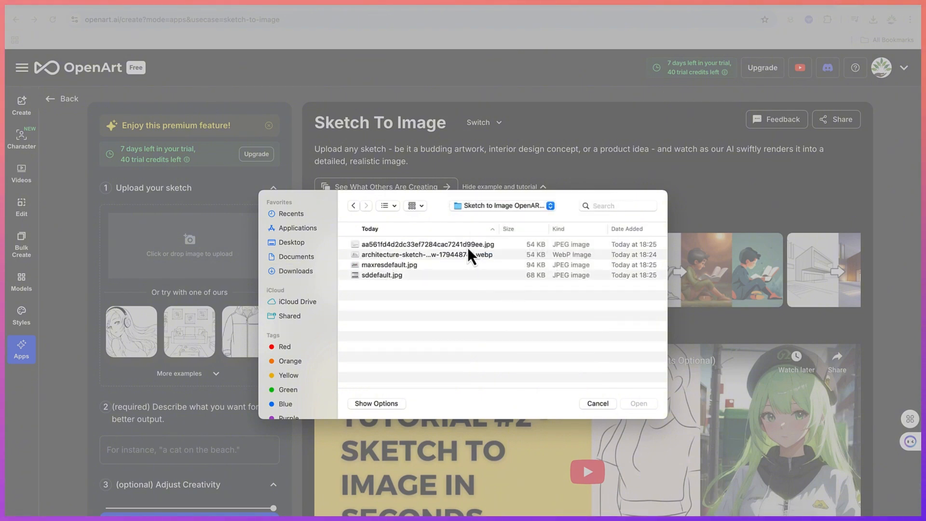
click(468, 246)
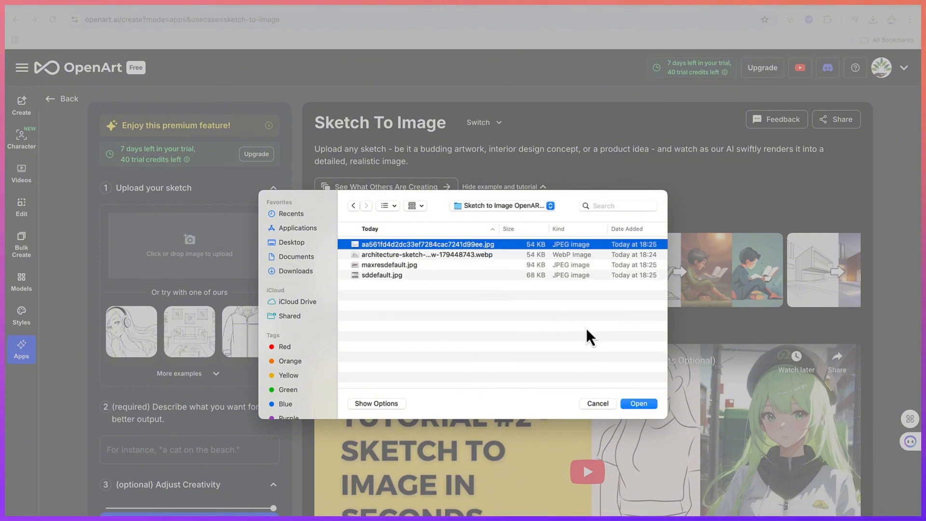
click(637, 406)
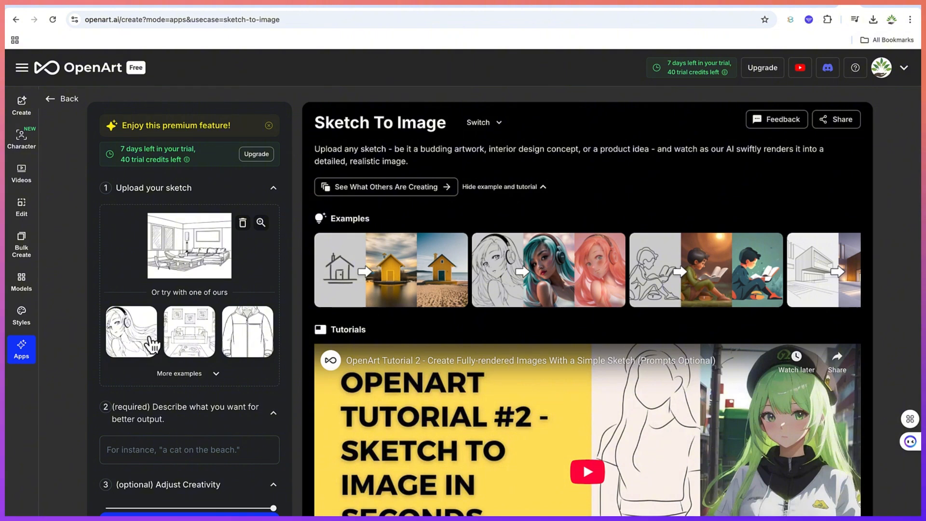
- Describe the sketch with the prompt 'Modern living room'
scroll(183, 432, down, 2)
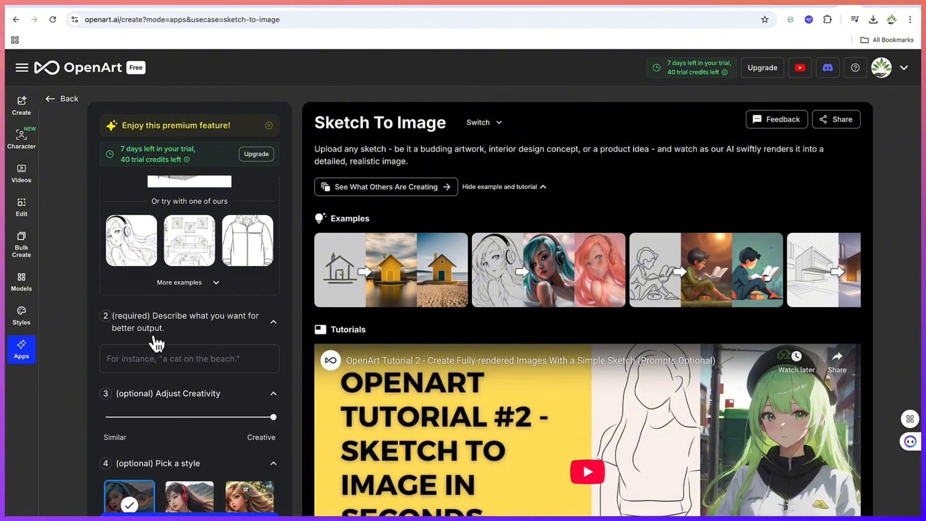
click(155, 361)
text(Modern livin)
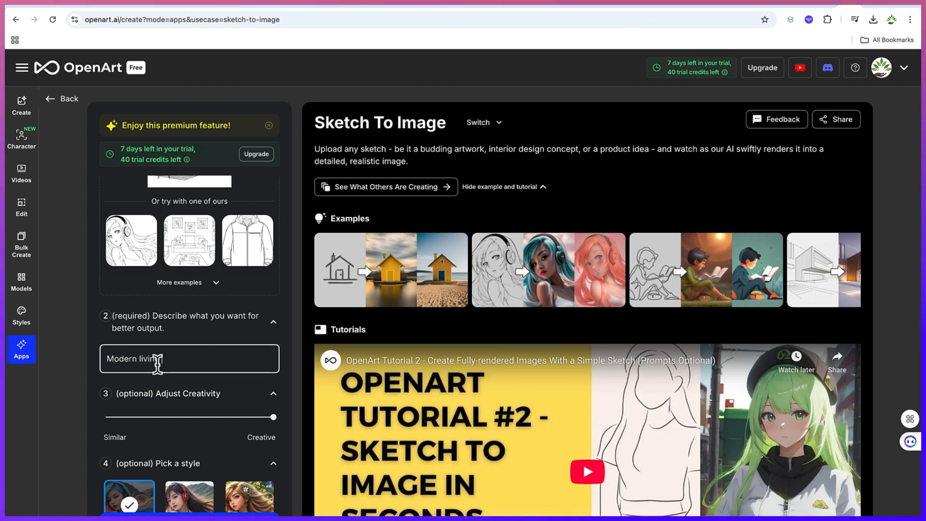
text(g room)
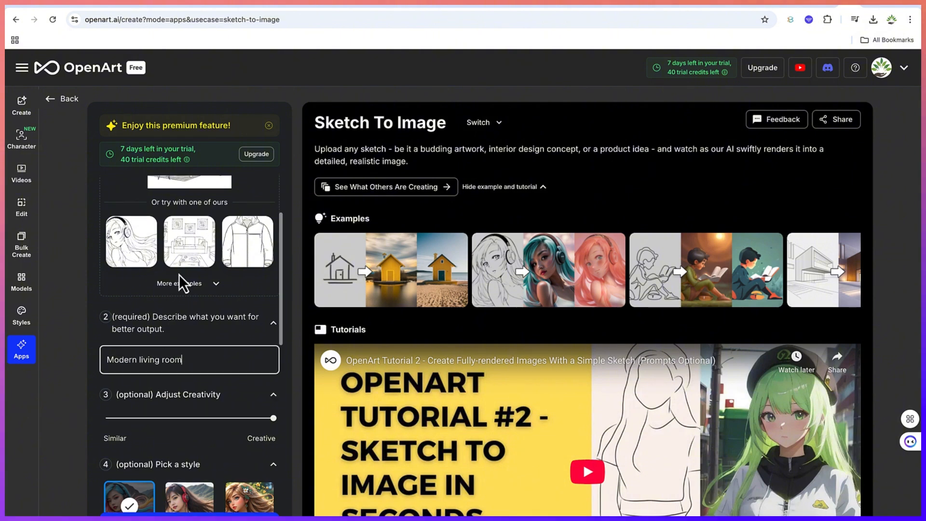
- Set creativity to maximum, keeping Default style, no color theme and 2 images
scroll(178, 274, up, 2)
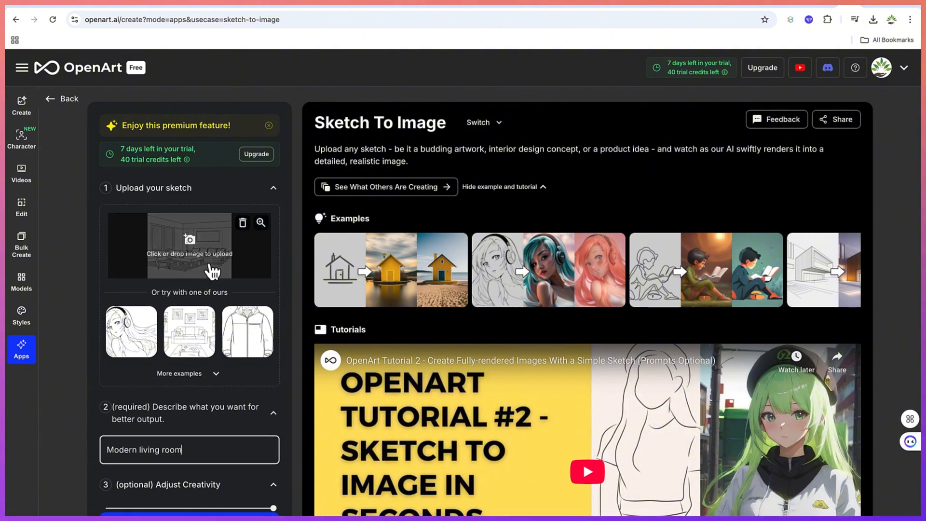
scroll(200, 356, down, 1)
scroll(199, 356, down, 2)
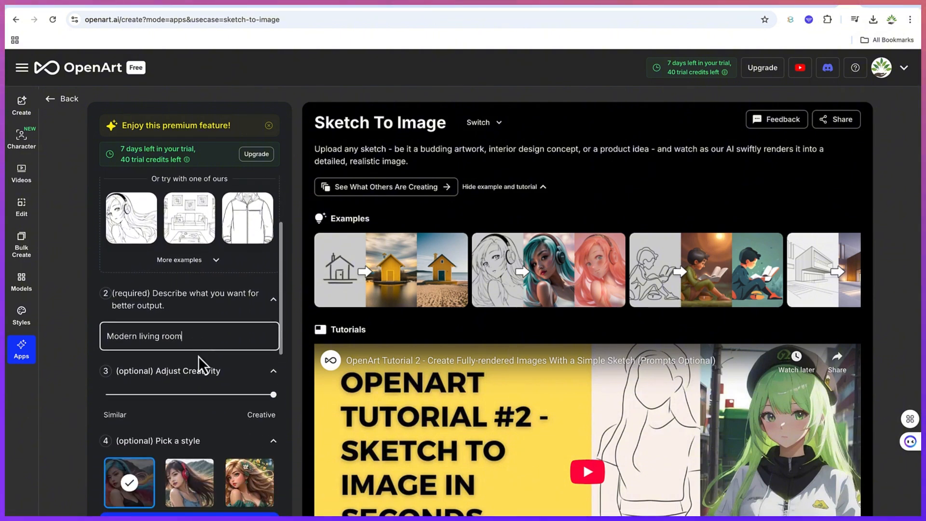
scroll(202, 366, down, 1)
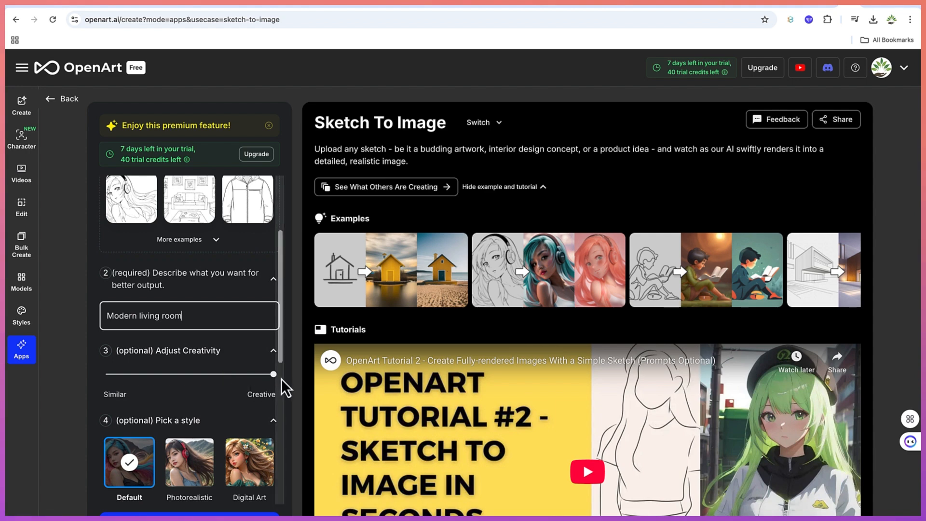
drag(271, 377, 311, 383)
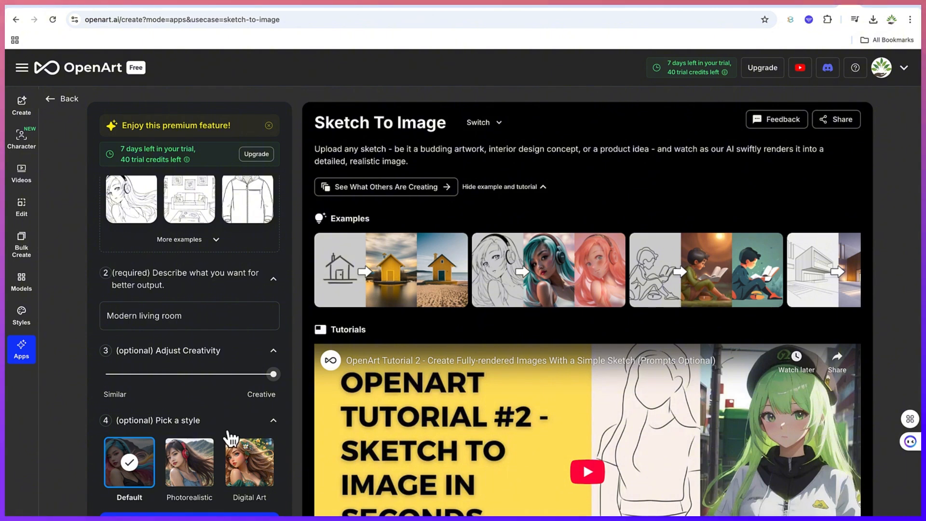
scroll(230, 441, down, 2)
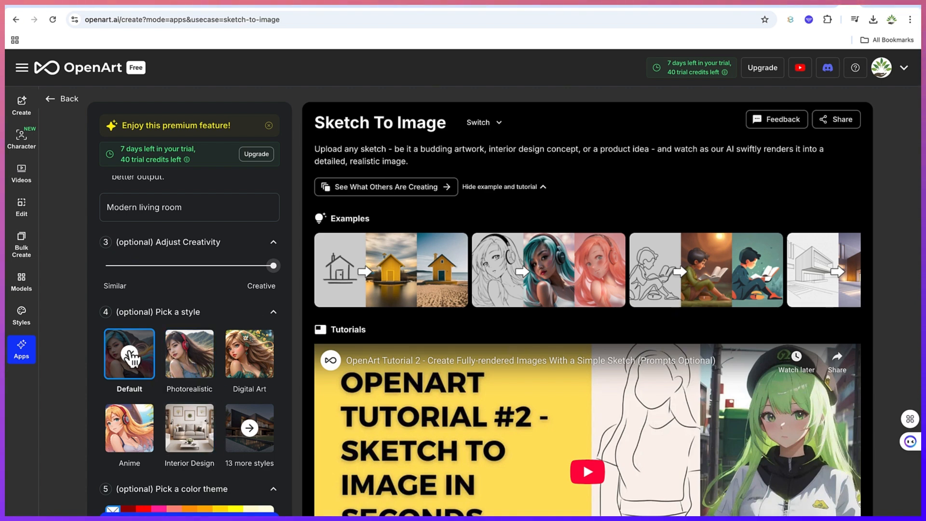
scroll(152, 385, down, 3)
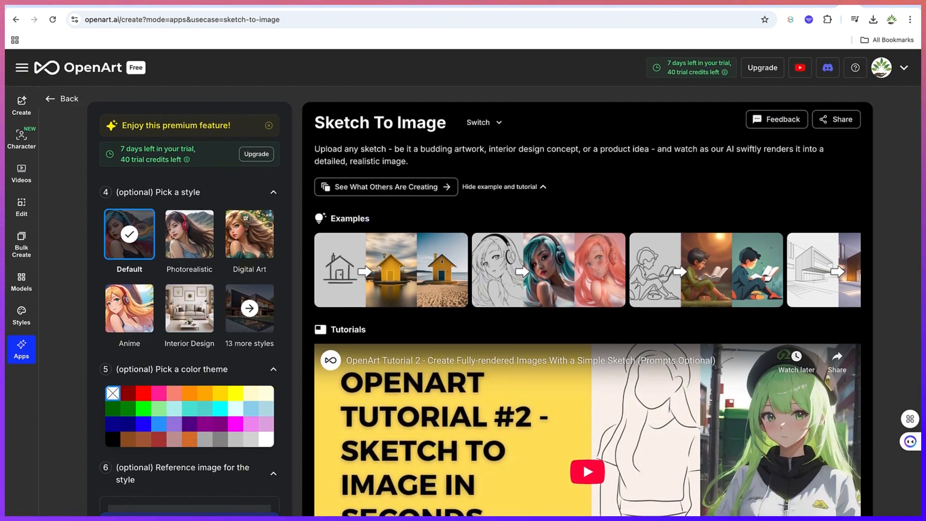
scroll(190, 511, down, 2)
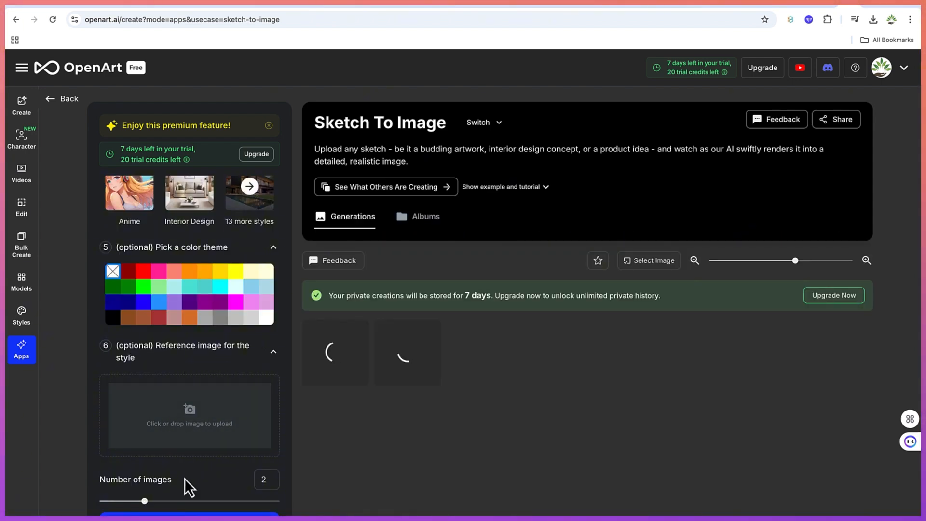
- Generate the two living-room renders and open the first one in the viewer
mouse_move(147, 501)
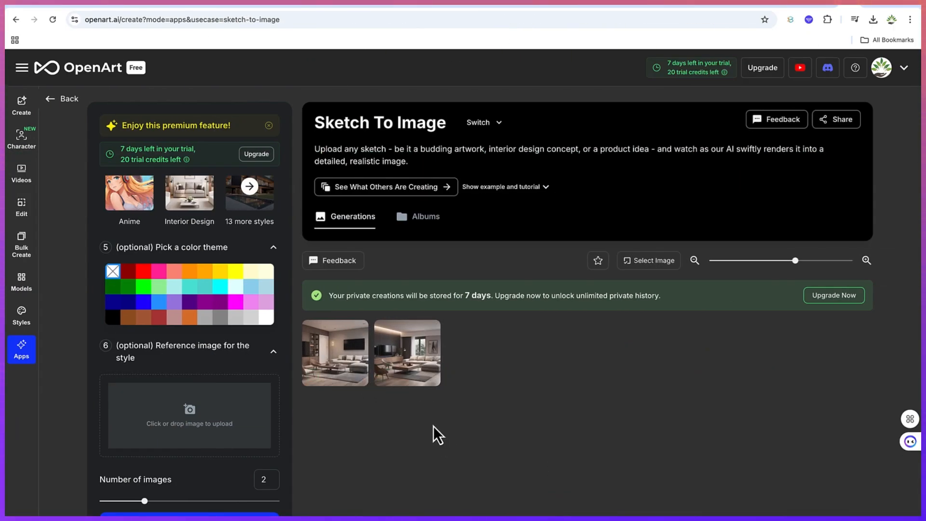
click(338, 358)
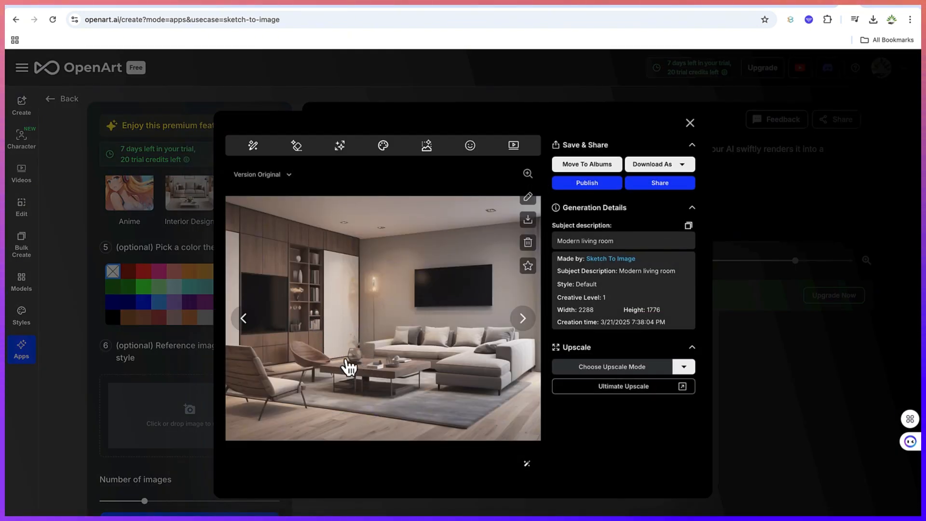
click(526, 329)
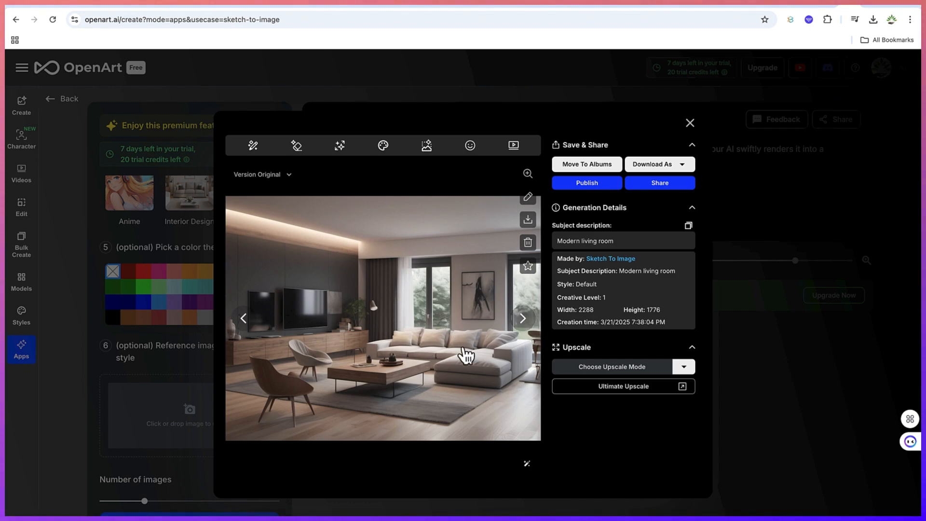
click(244, 322)
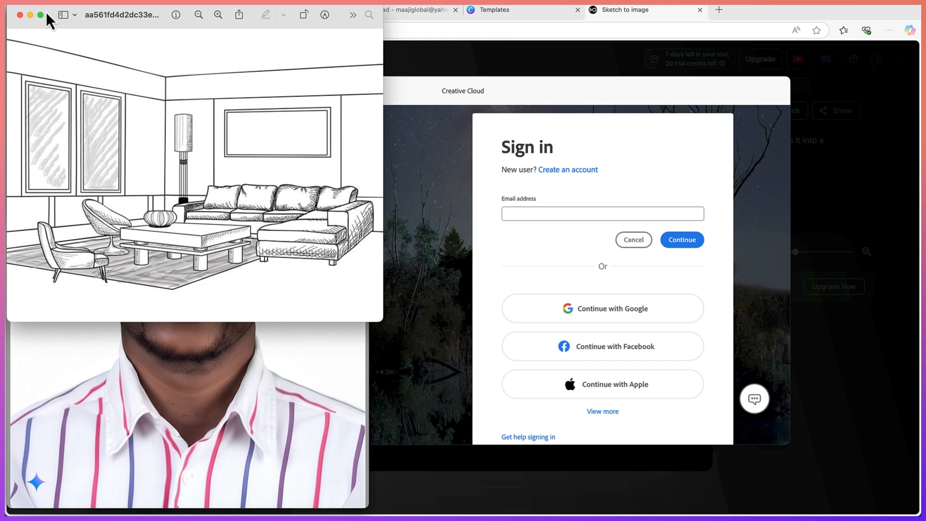
mouse_move(48, 20)
mouse_down()
mouse_move(155, 93)
mouse_move(168, 116)
mouse_up()
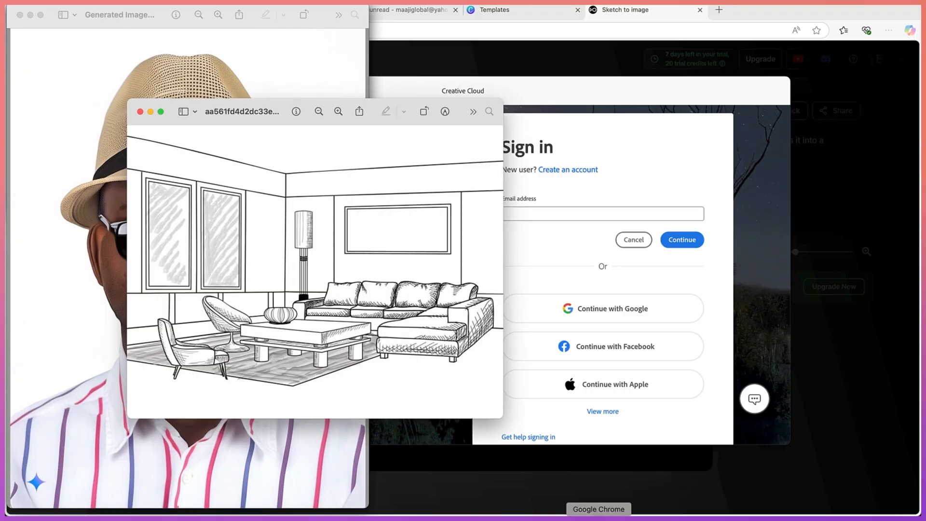
click(626, 519)
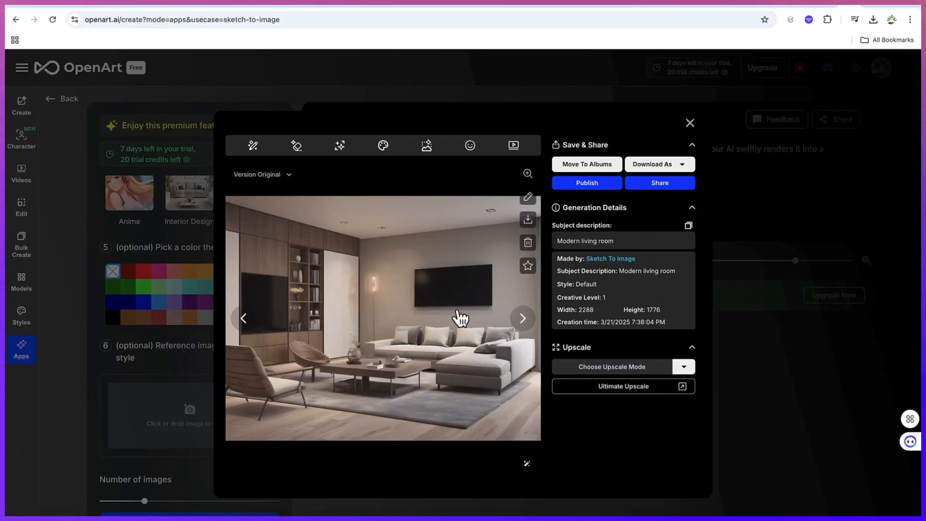
click(683, 165)
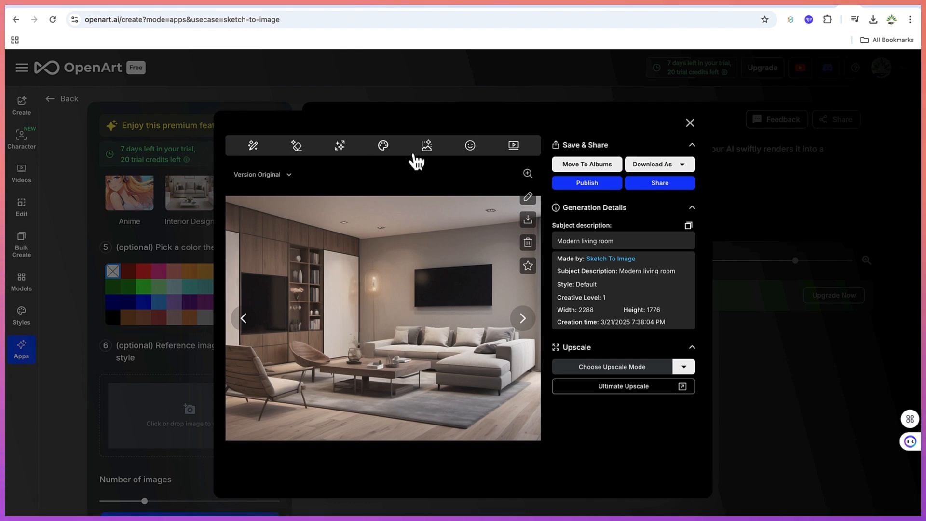
- Close the viewer and replace the living-room sketch with the building sketch file
click(690, 124)
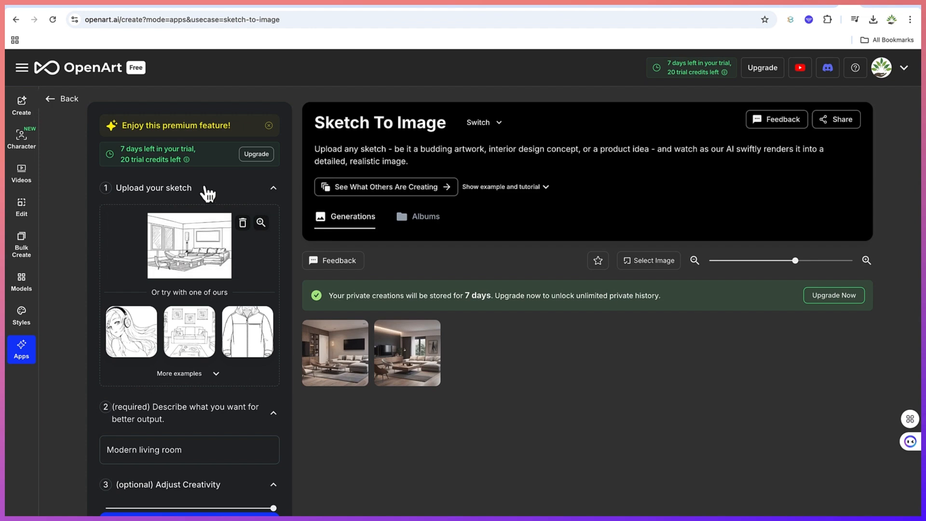
click(243, 223)
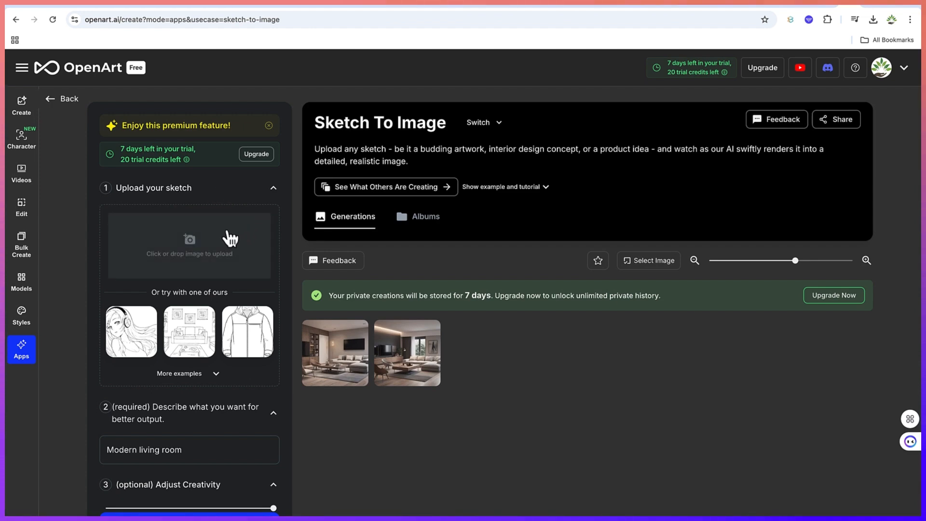
click(200, 245)
click(426, 254)
click(645, 407)
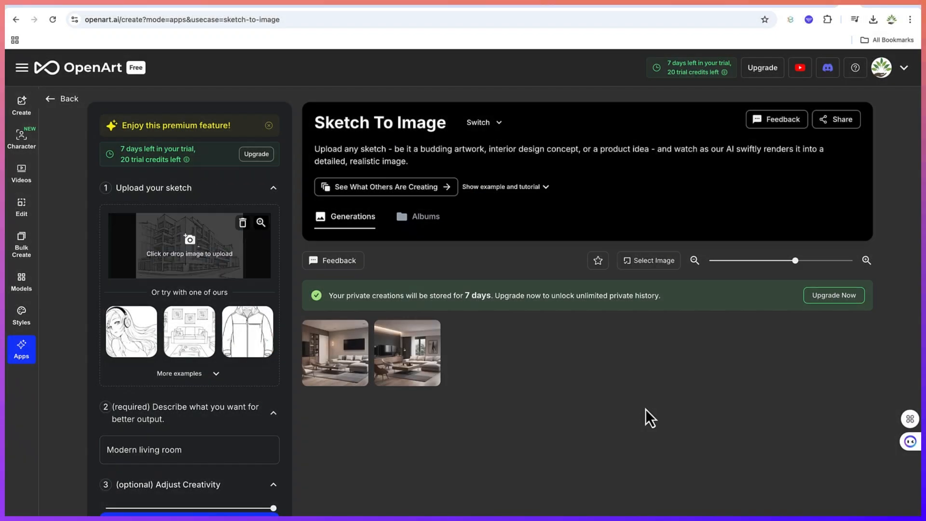
- Change the prompt to 'Modern building' and generate the building renders
scroll(220, 421, down, 2)
click(205, 384)
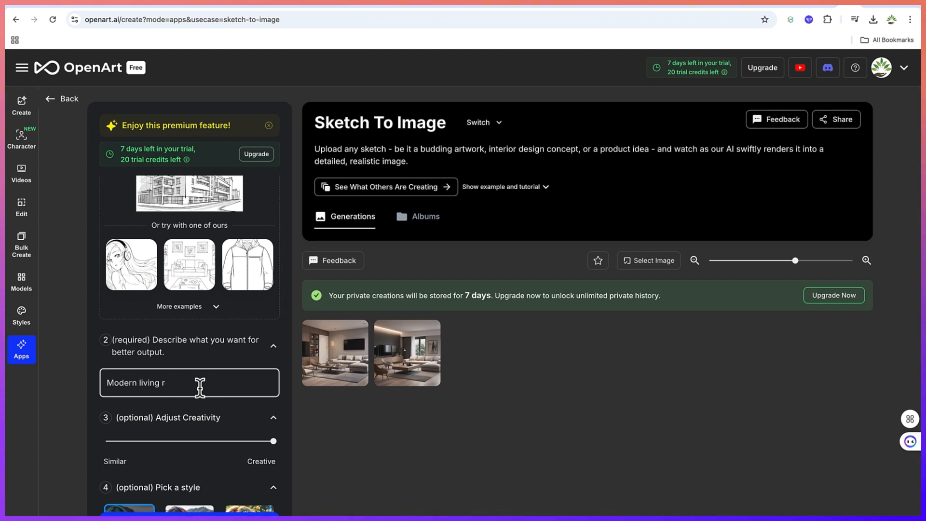
text(building)
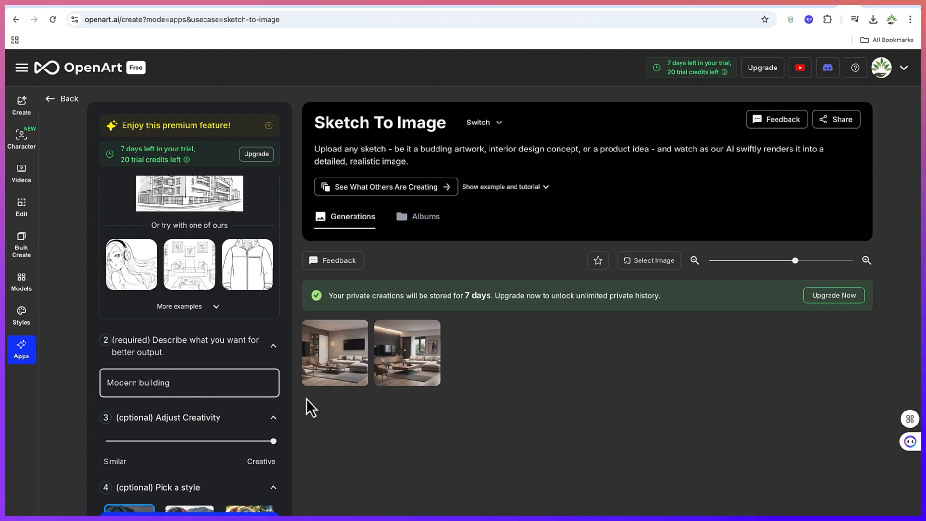
scroll(199, 436, down, 7)
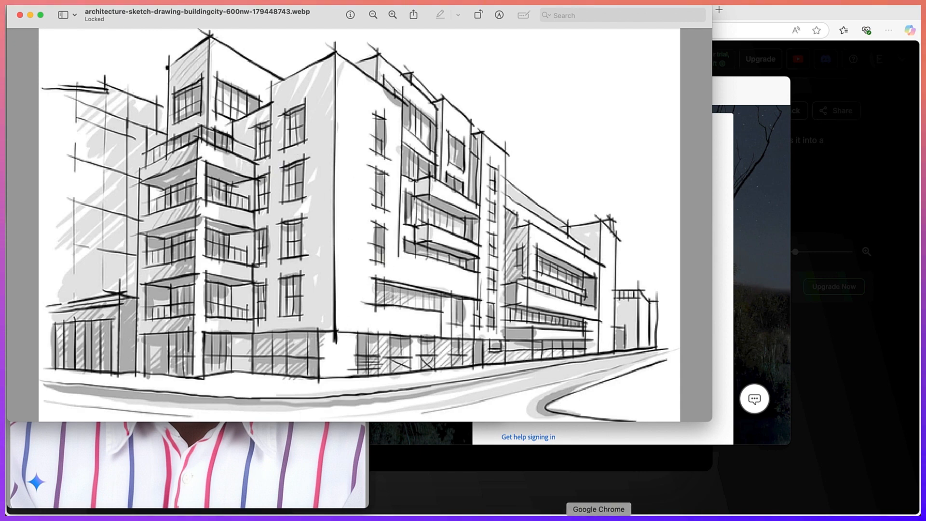
click(599, 519)
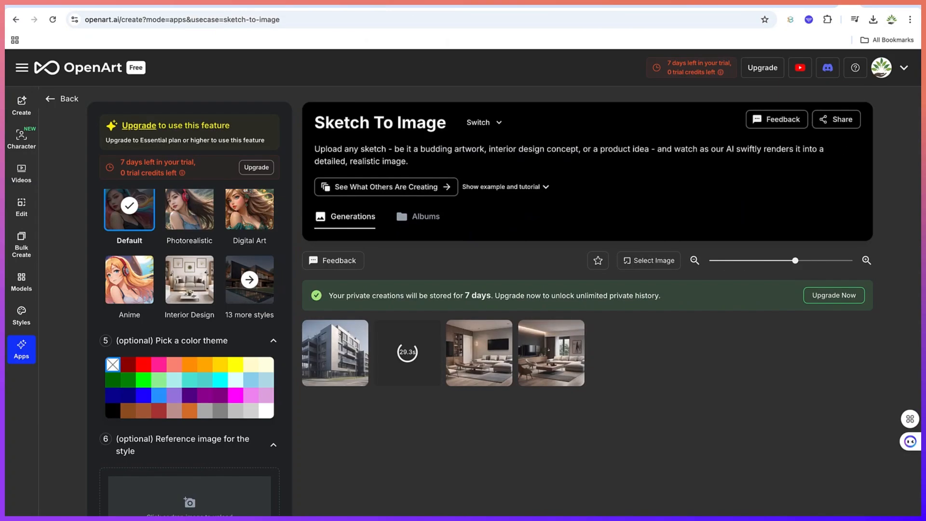
- Open the first Modern building render in the viewer and bring it in front of the sketch
click(345, 376)
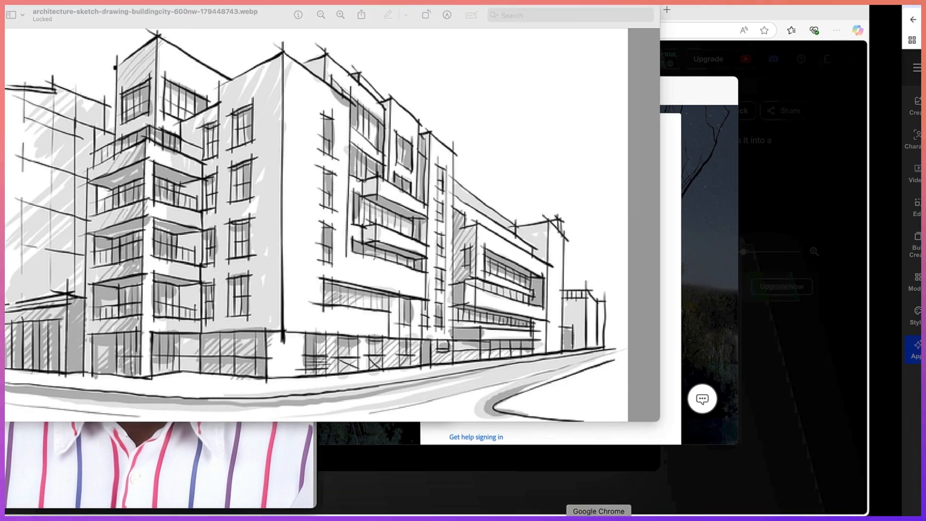
click(600, 514)
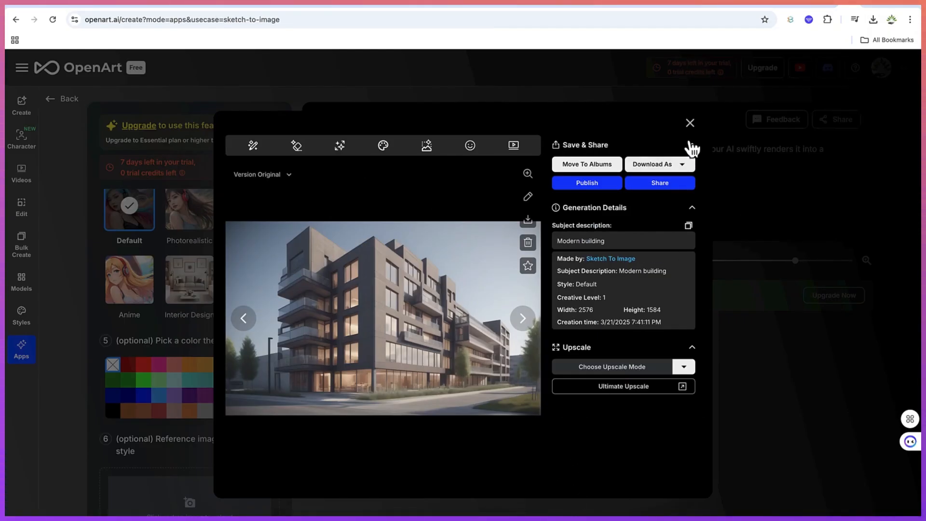